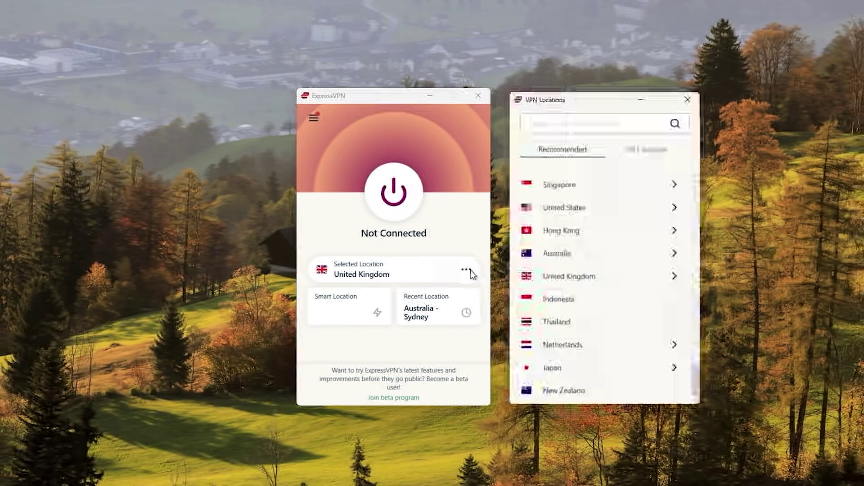
- Connect ExpressVPN to UK - London via All Locations > Europe > United Kingdom
left_click(648, 149)
left_click(677, 225)
left_click(673, 246)
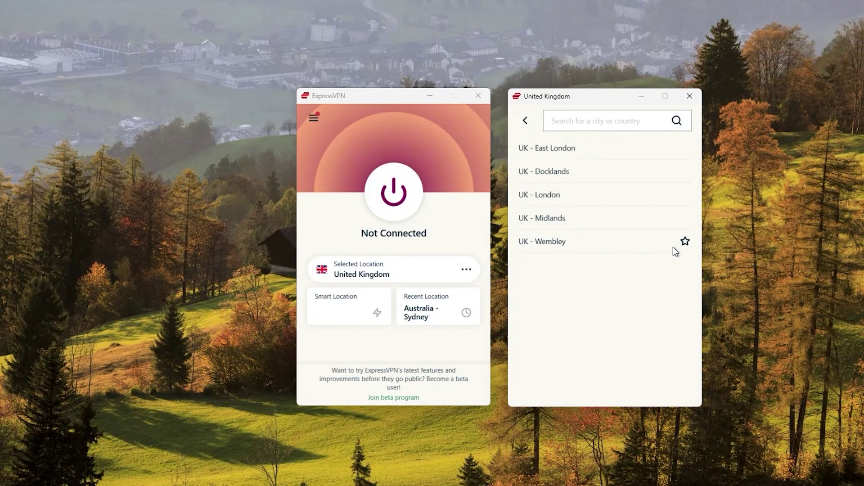
left_click(535, 196)
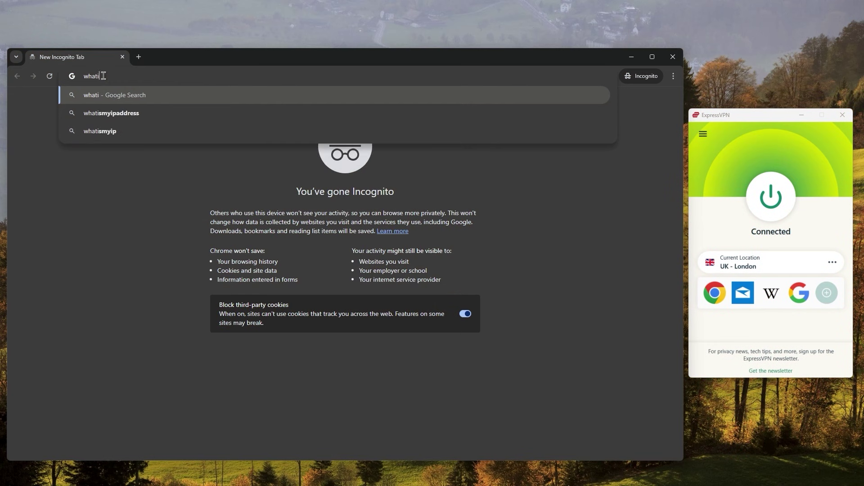
- Finish entering whatismyip in the incognito address bar to load whatismyip.com
type("p")
key("Return")
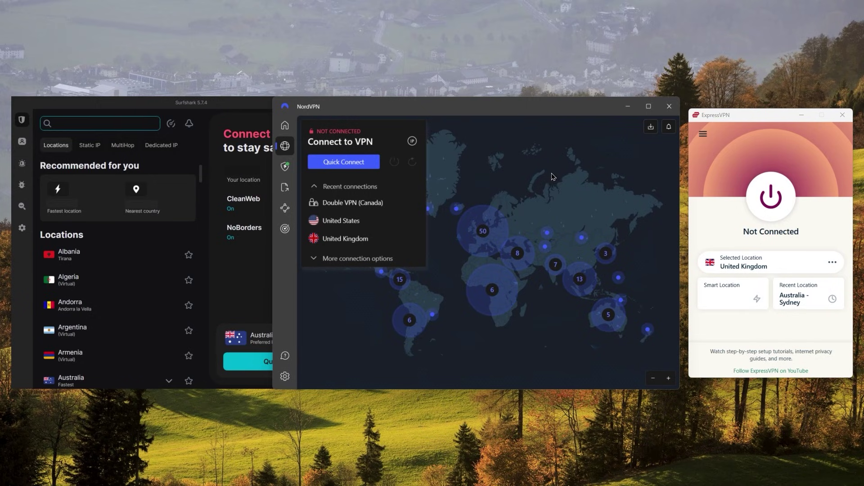
- Raise Surfshark, then put NordVPN's Connect to VPN panel and map back in front
left_click(208, 104)
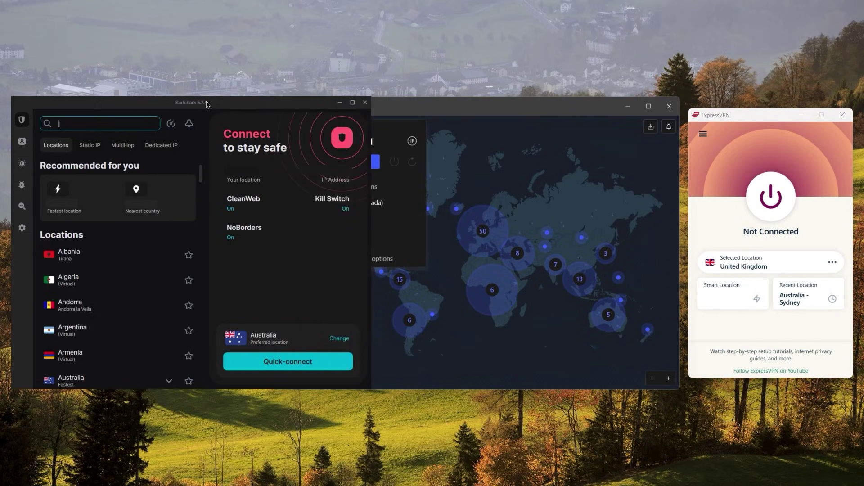
left_click(494, 123)
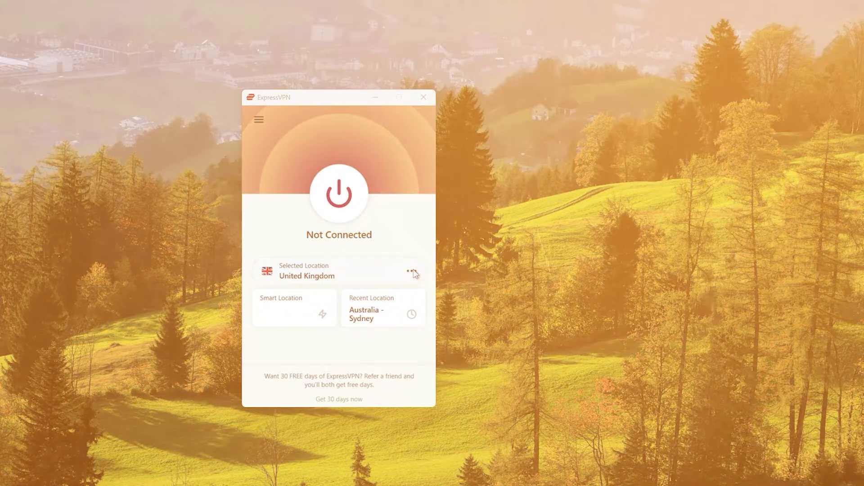
left_click(412, 272)
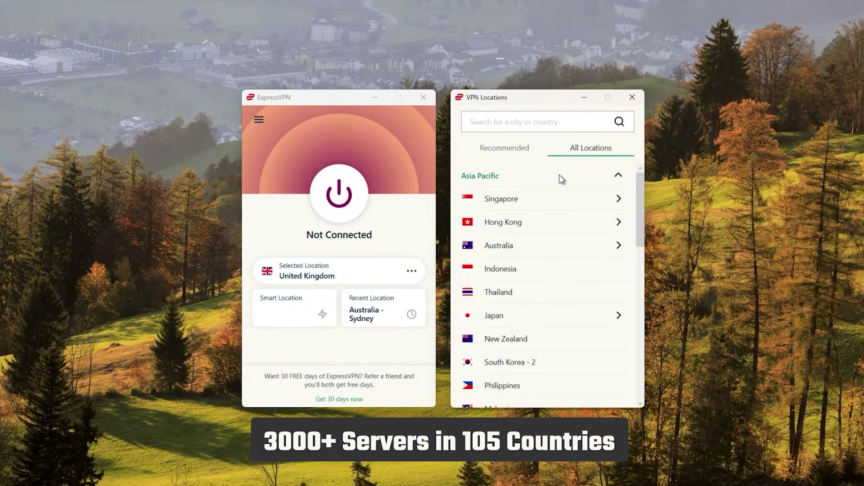
scroll(551, 209, "down", 10)
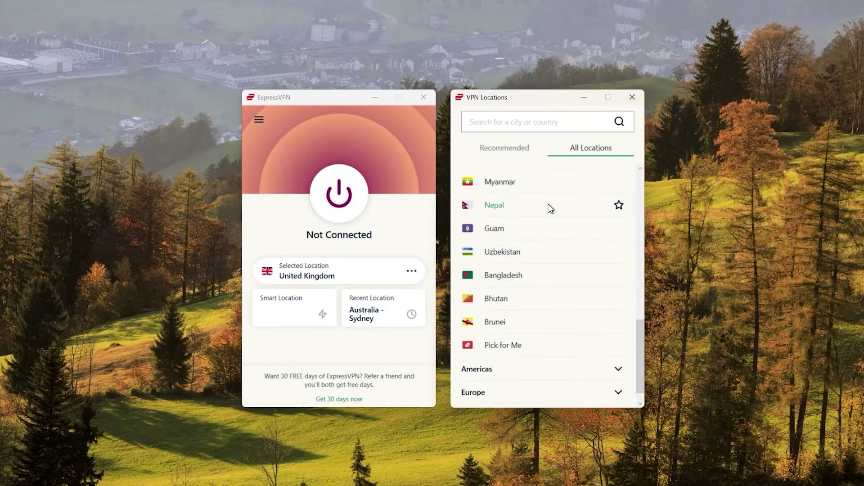
scroll(551, 208, "down", 1)
left_click(569, 350)
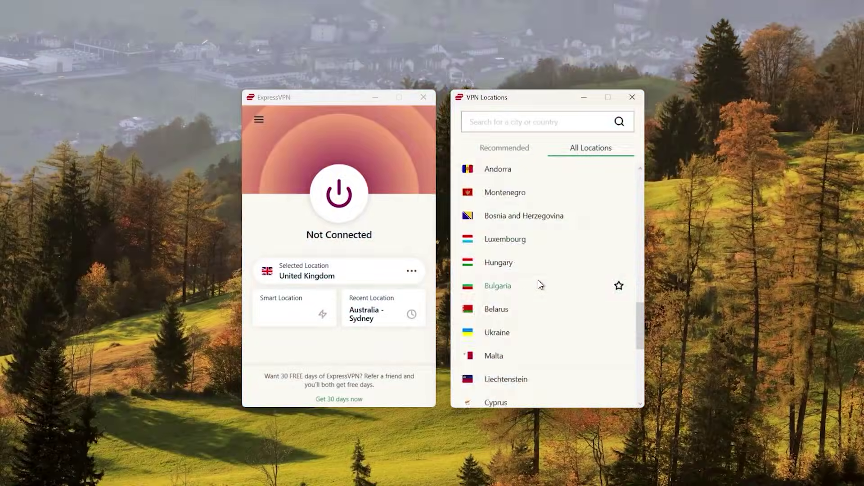
scroll(539, 280, "down", 8)
scroll(538, 279, "down", 1)
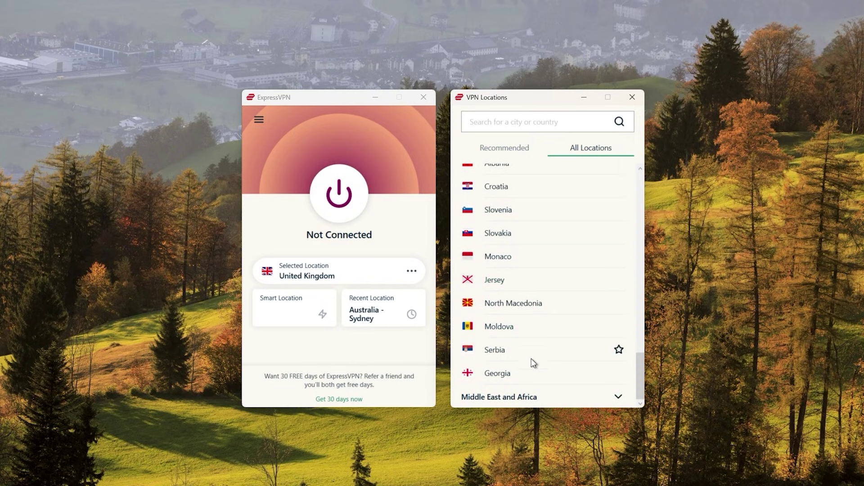
left_click(535, 397)
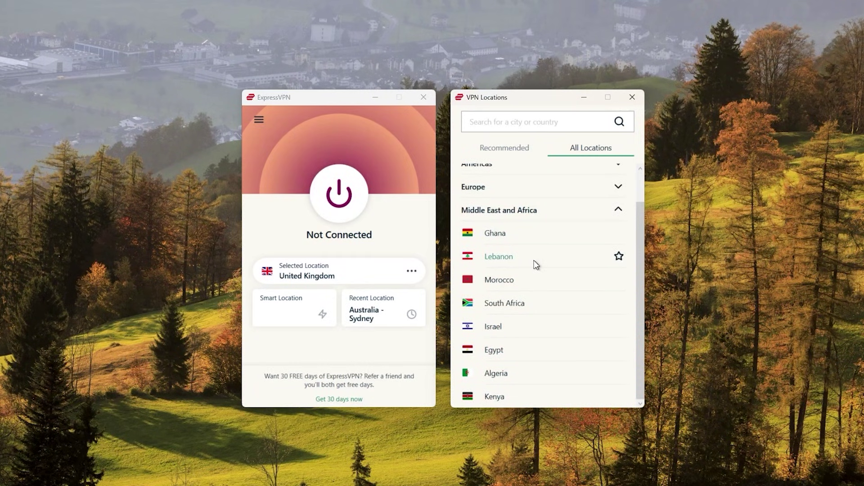
left_click(544, 210)
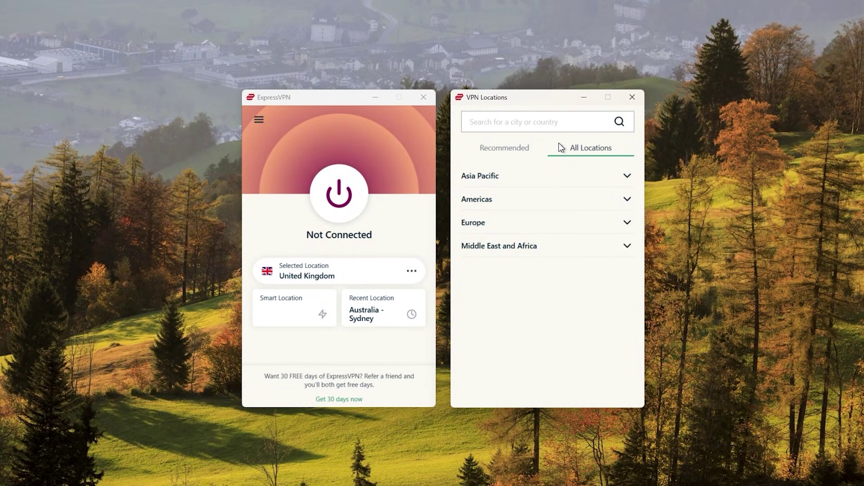
left_click(629, 108)
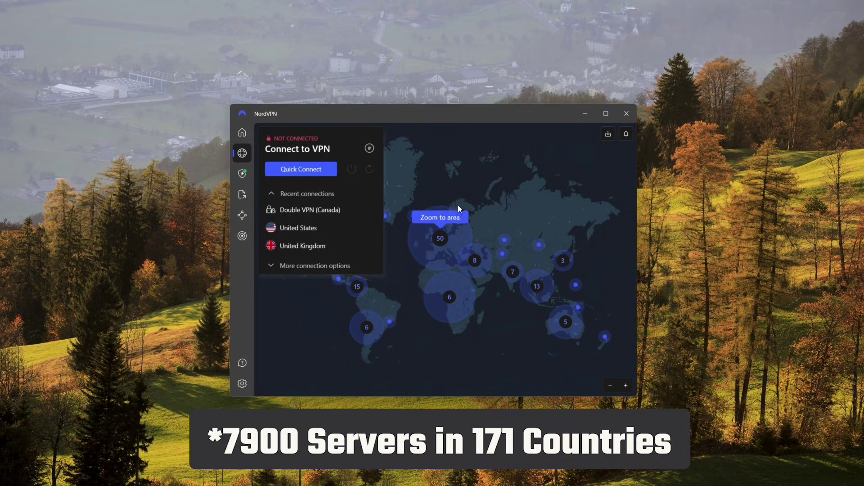
scroll(458, 203, "up", 3)
scroll(457, 201, "down", 2)
left_click_drag(458, 201, 555, 167)
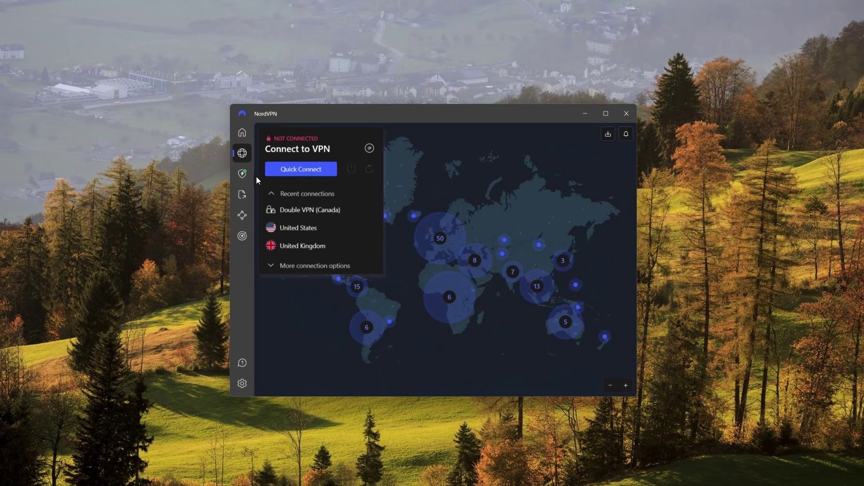
left_click(243, 175)
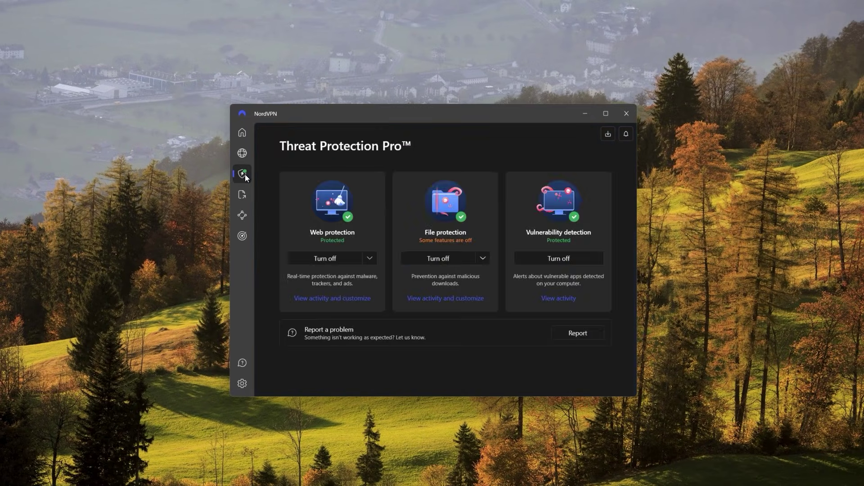
left_click(347, 297)
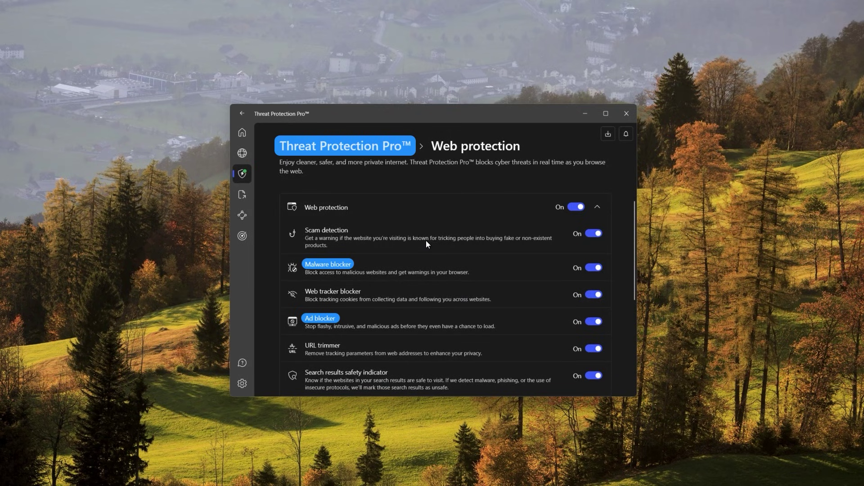
left_click(244, 154)
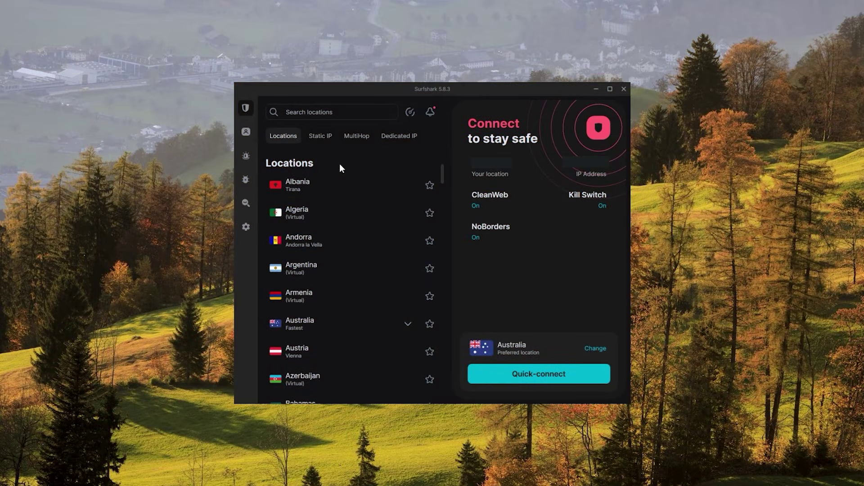
- View Surfshark's VPN settings (protocol, Bypasser, advanced security), then return to the locations list
scroll(355, 200, "down", 6)
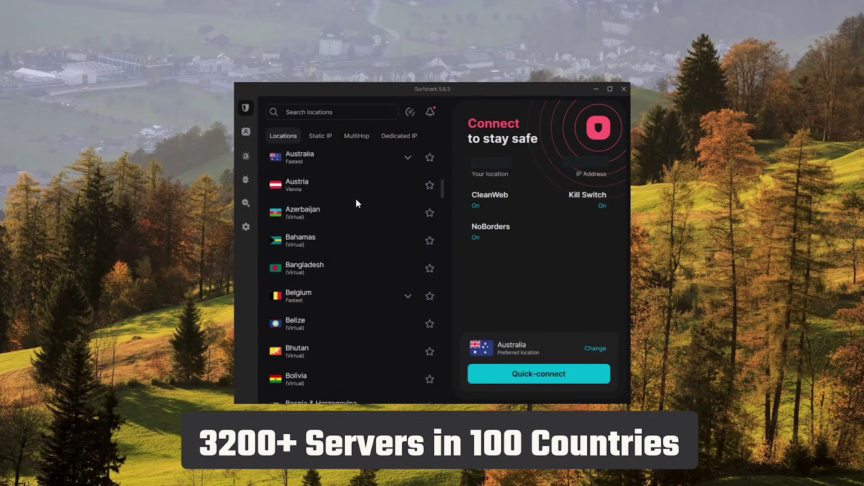
scroll(355, 205, "down", 6)
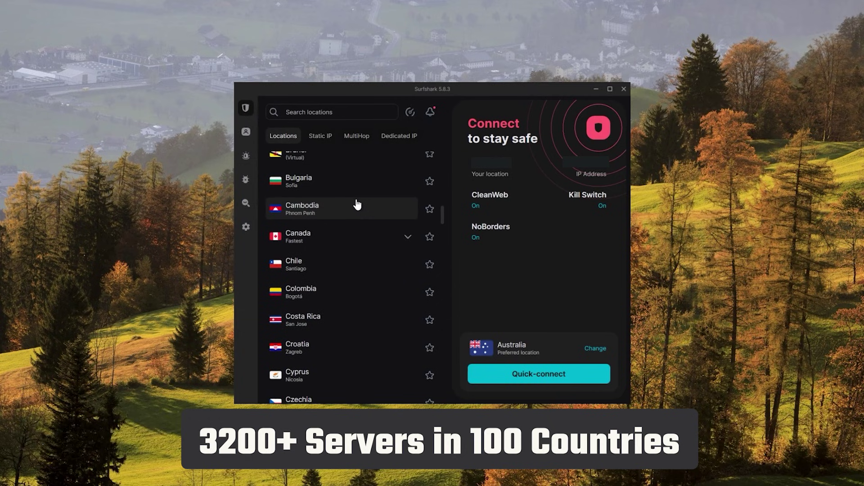
left_click(246, 227)
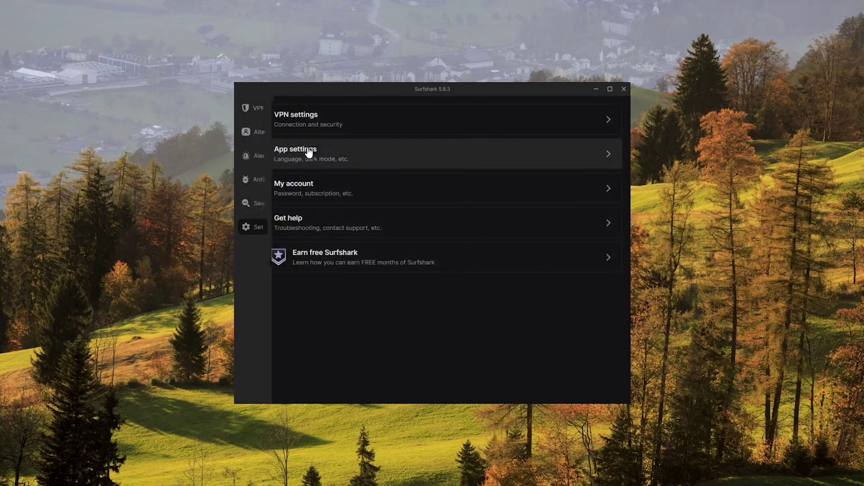
left_click(345, 127)
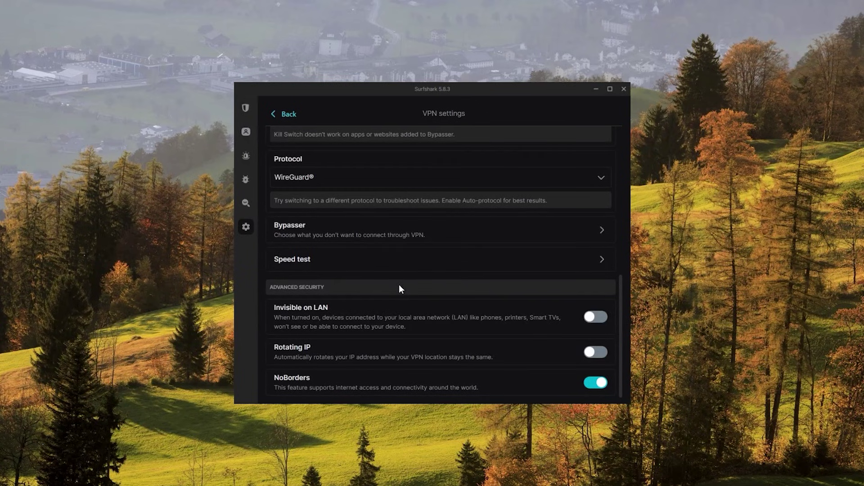
left_click(248, 109)
- Scroll down through Surfshark's home list of locations
scroll(332, 233, "down", 2)
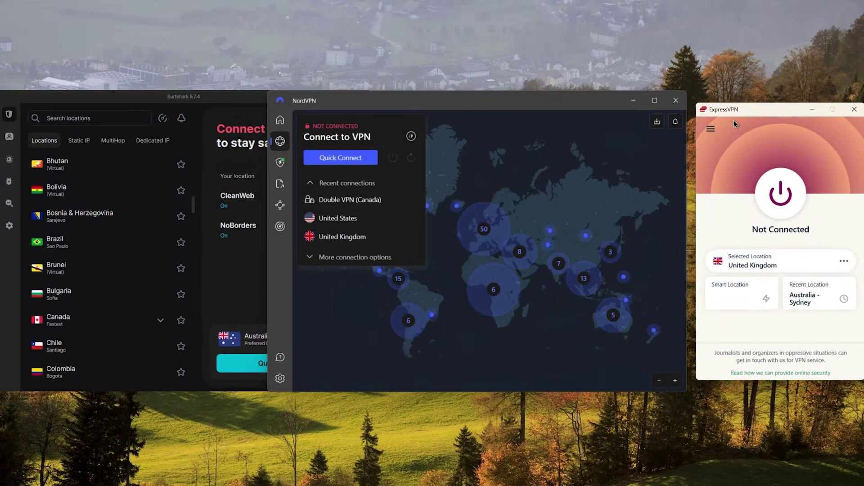
left_click(333, 138)
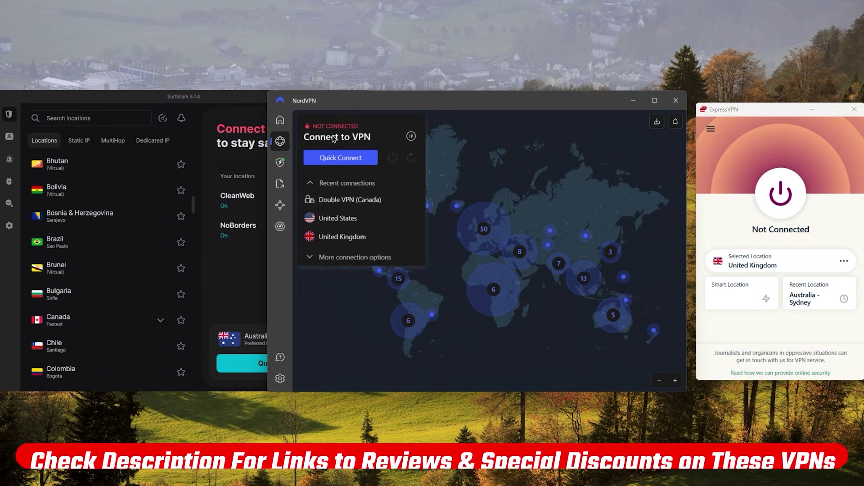